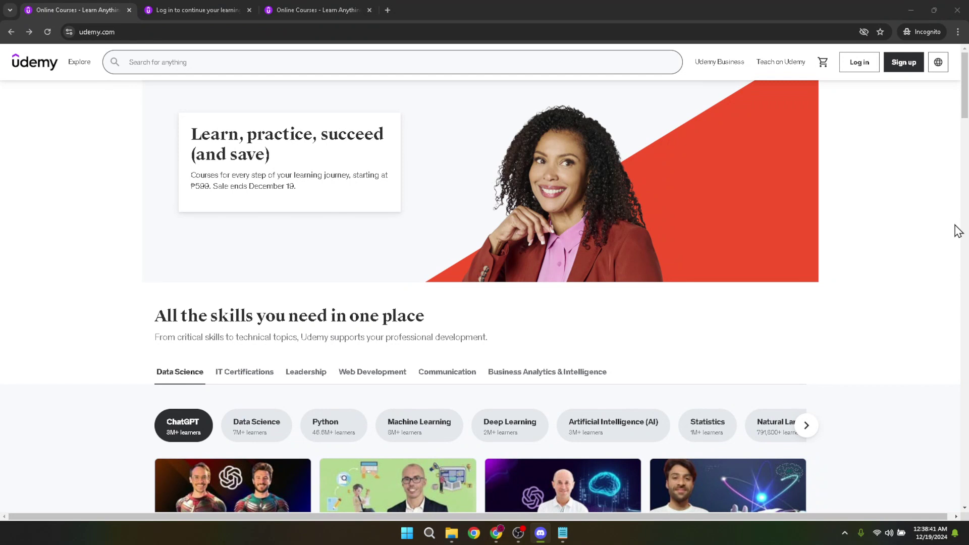
Focus the browser and switch to the Udemy 'Log in to continue' tab.
{"action": "left_click", "coordinate": [924, 221]}
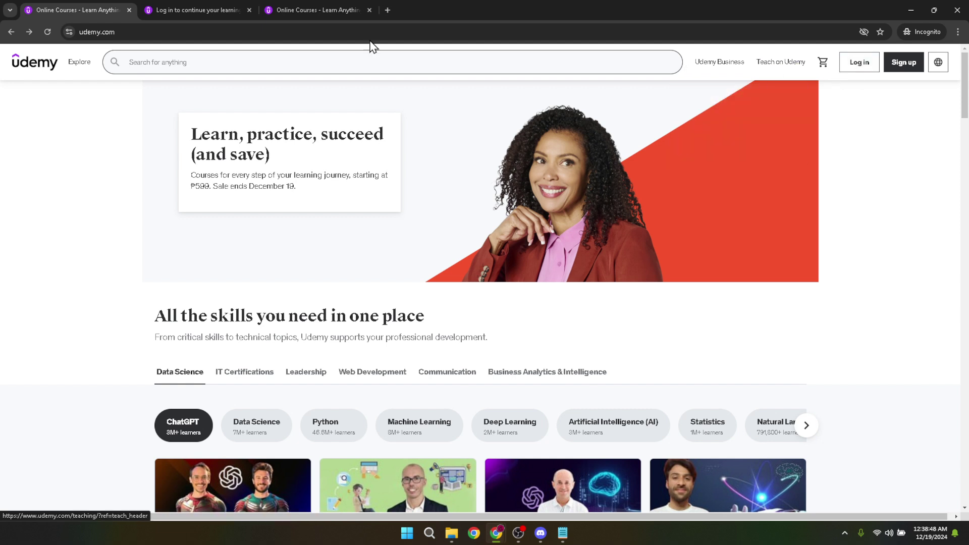
{"action": "left_click", "coordinate": [181, 13]}
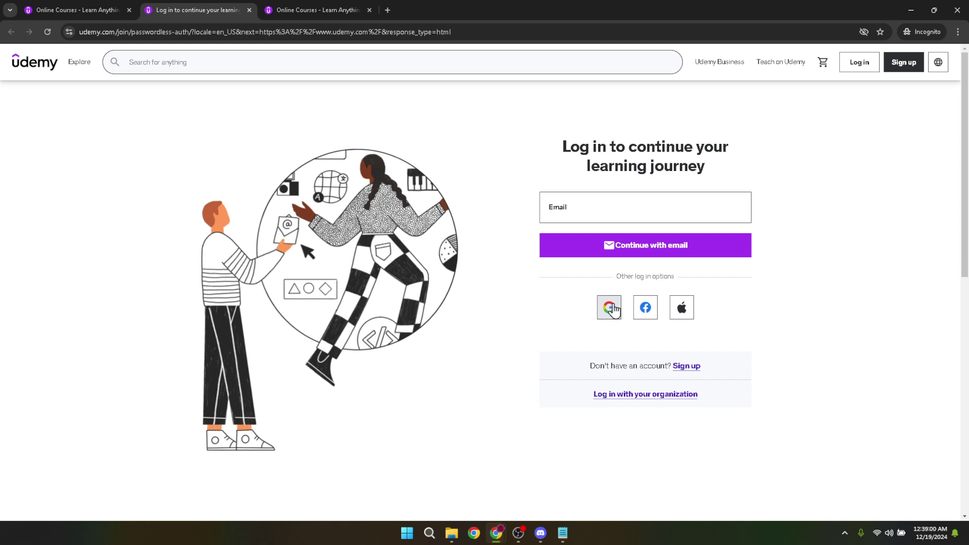
From the logged-in Udemy home tab, open Udemy Business in a new tab.
{"action": "left_click", "coordinate": [297, 4]}
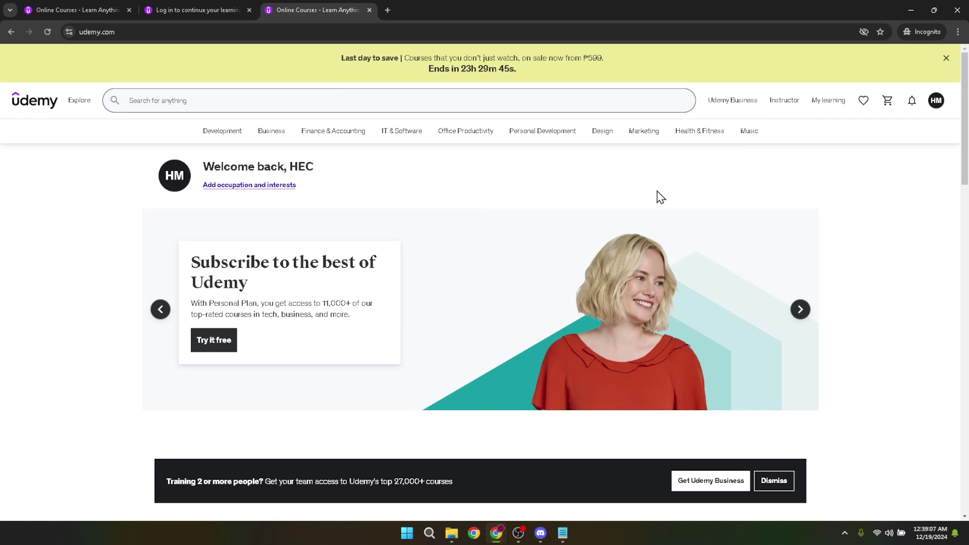
{"action": "mouse_move", "coordinate": [733, 99]}
{"action": "left_click", "coordinate": [753, 111]}
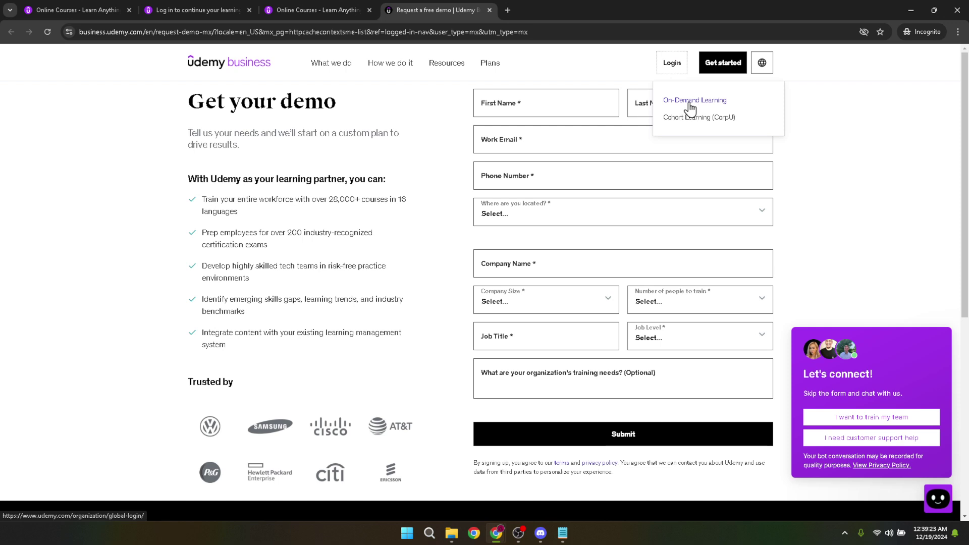
Request an On-Demand Learning login link with the saved work email, then start a new tab.
{"action": "left_click", "coordinate": [689, 109]}
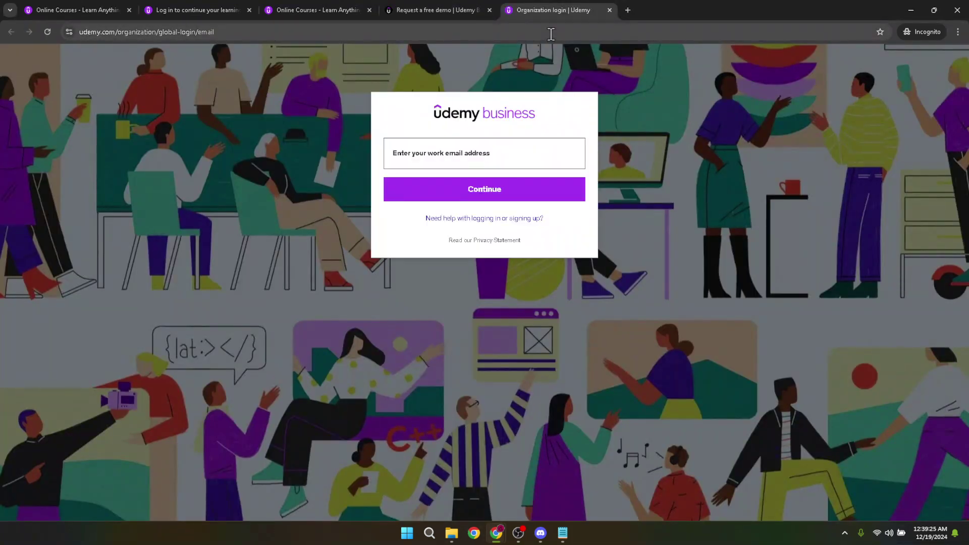
{"action": "left_click", "coordinate": [521, 162]}
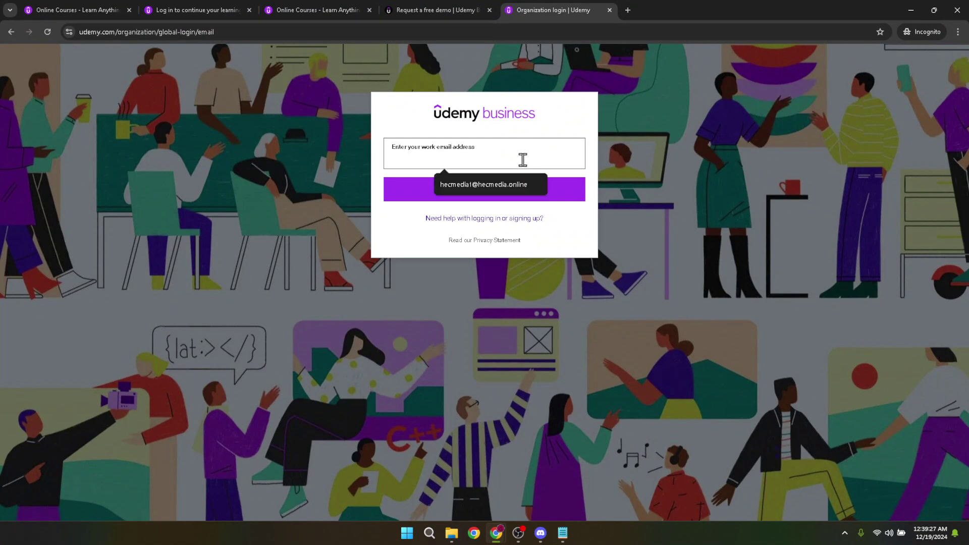
{"action": "left_click", "coordinate": [510, 185]}
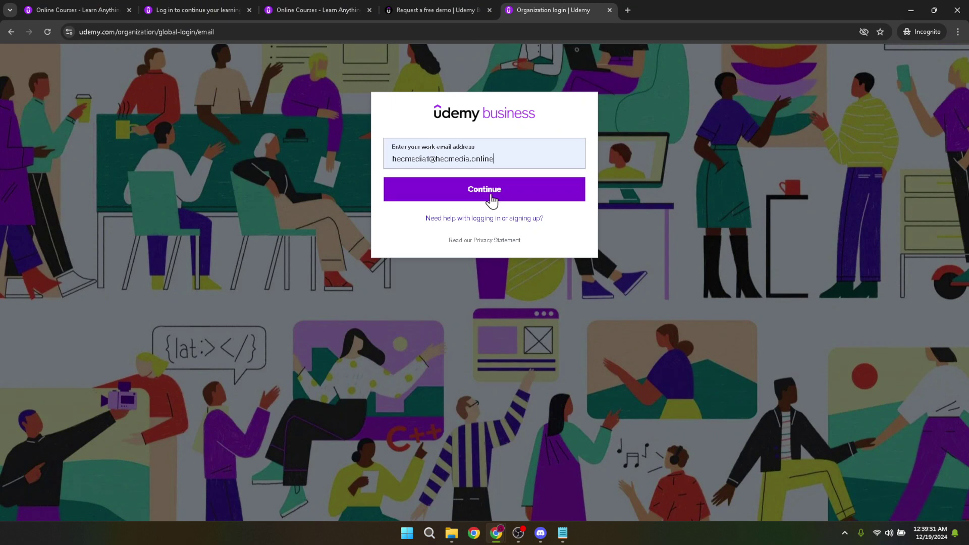
{"action": "left_click", "coordinate": [490, 193]}
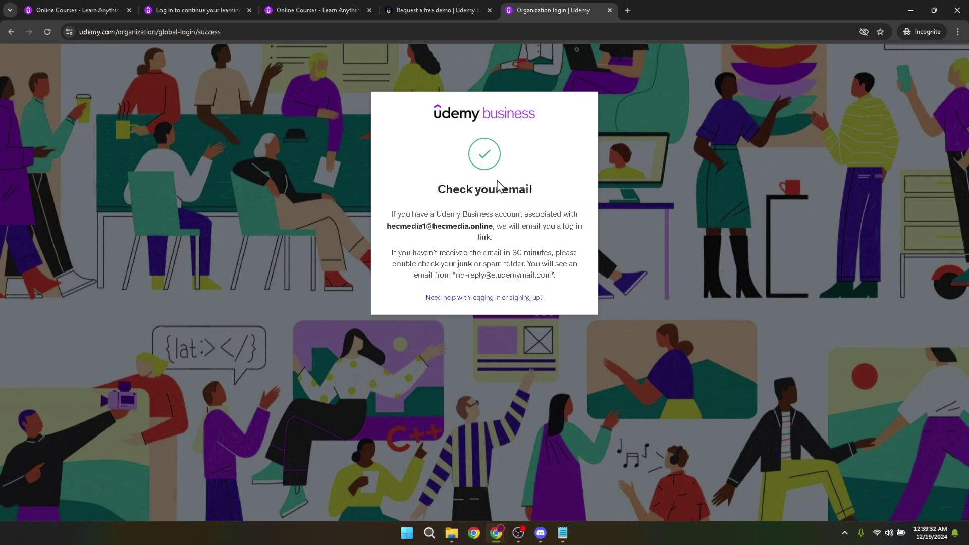
{"action": "left_click", "coordinate": [627, 11]}
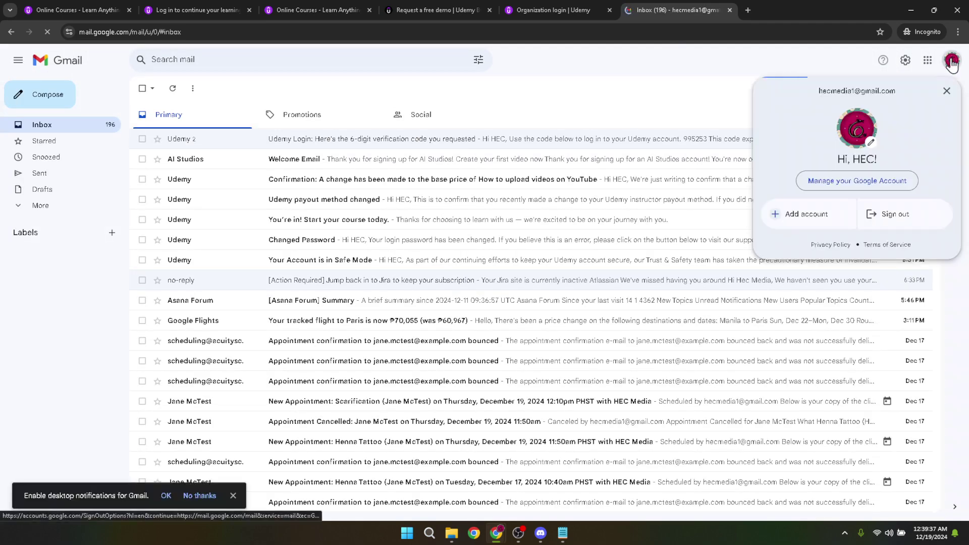
Add the work Google account using the saved email suggestion and sign in with its password.
{"action": "left_click", "coordinate": [805, 216]}
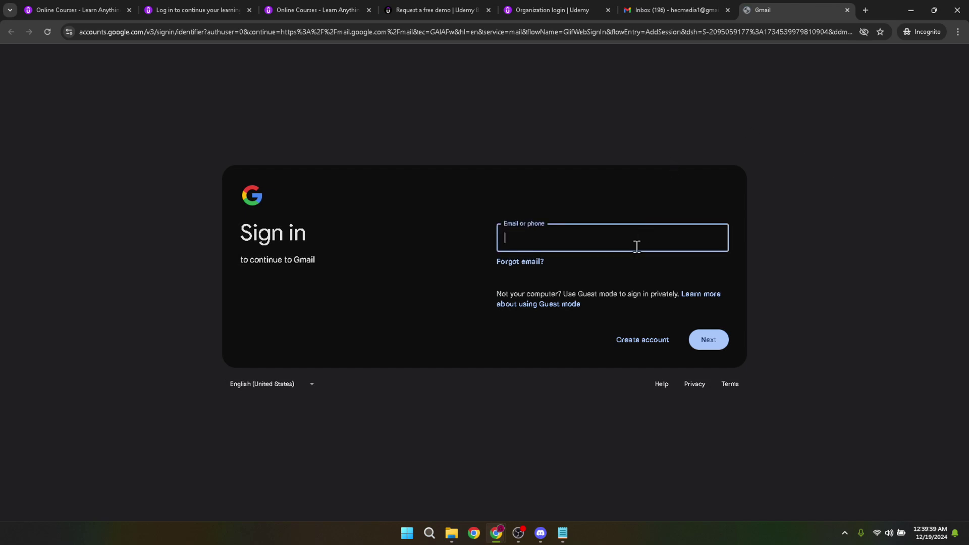
{"action": "left_click", "coordinate": [636, 239]}
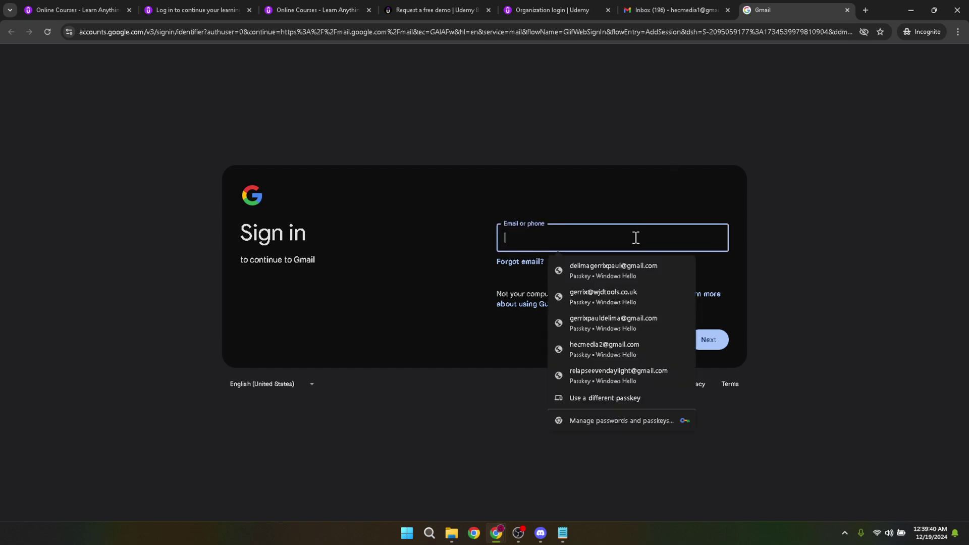
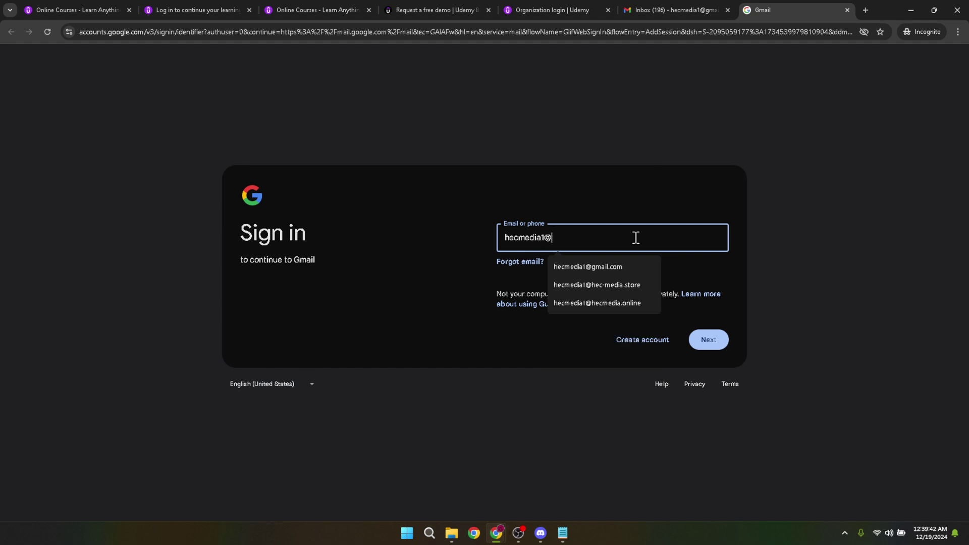
{"action": "key", "text": "Down"}
{"action": "key", "text": "Down"}
{"action": "key", "text": "Down"}
{"action": "key", "text": "Return"}
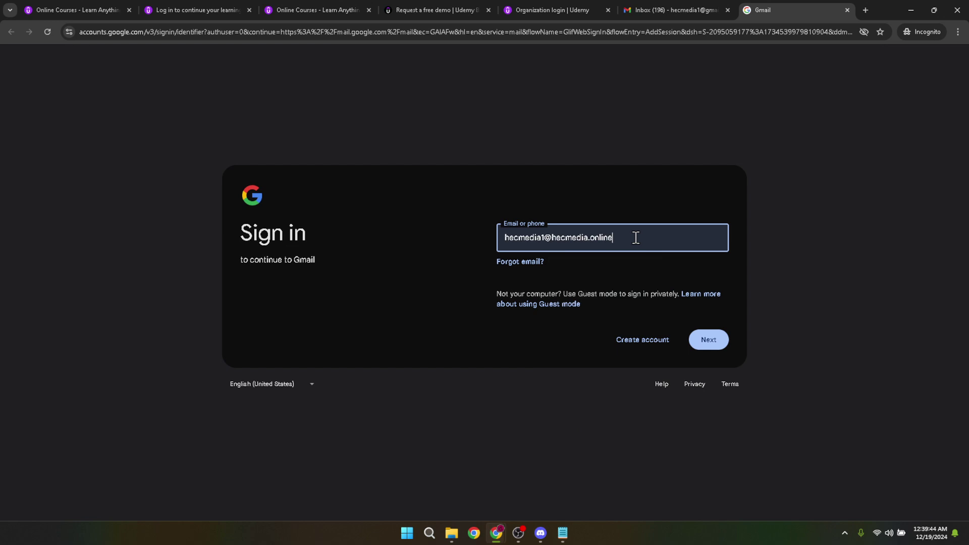
{"action": "left_click", "coordinate": [710, 346]}
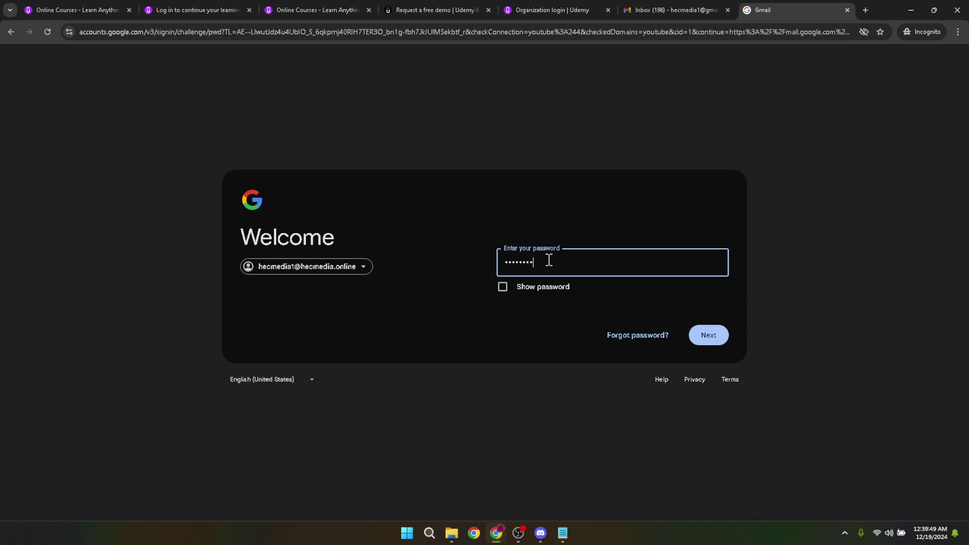
{"action": "key", "text": "Return"}
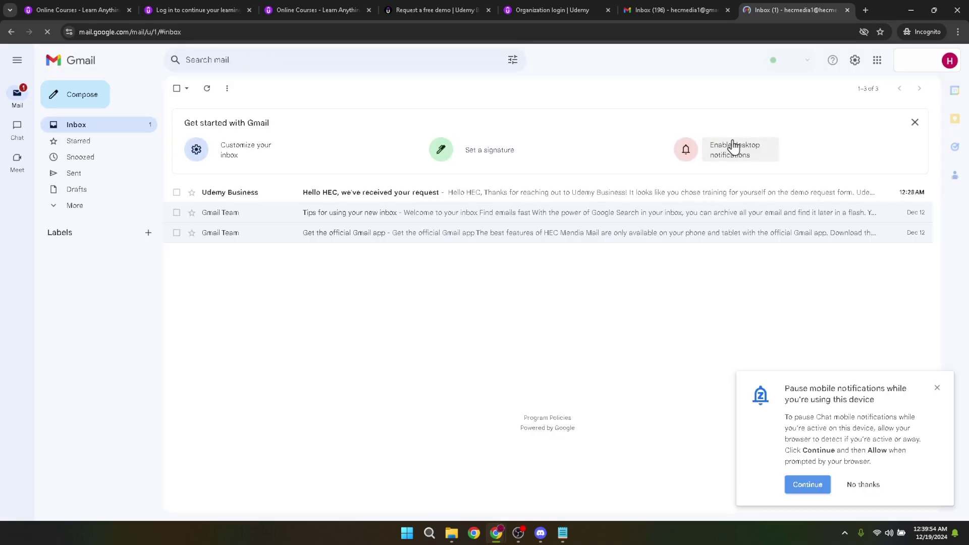
Read the Udemy Business request email in Gmail, selecting the Personal Plan sentence.
{"action": "left_click", "coordinate": [486, 197]}
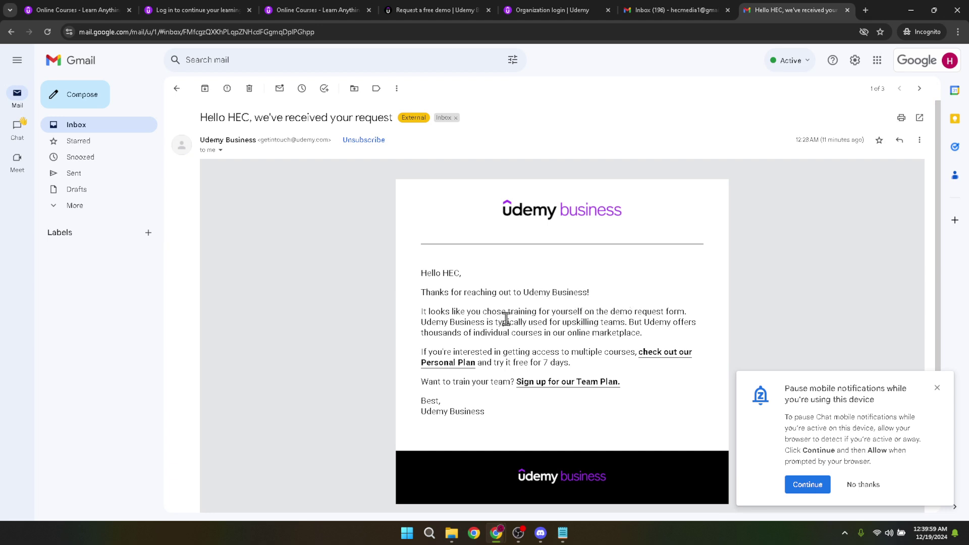
{"action": "left_click_drag", "start_coordinate": [522, 314], "coordinate": [628, 312]}
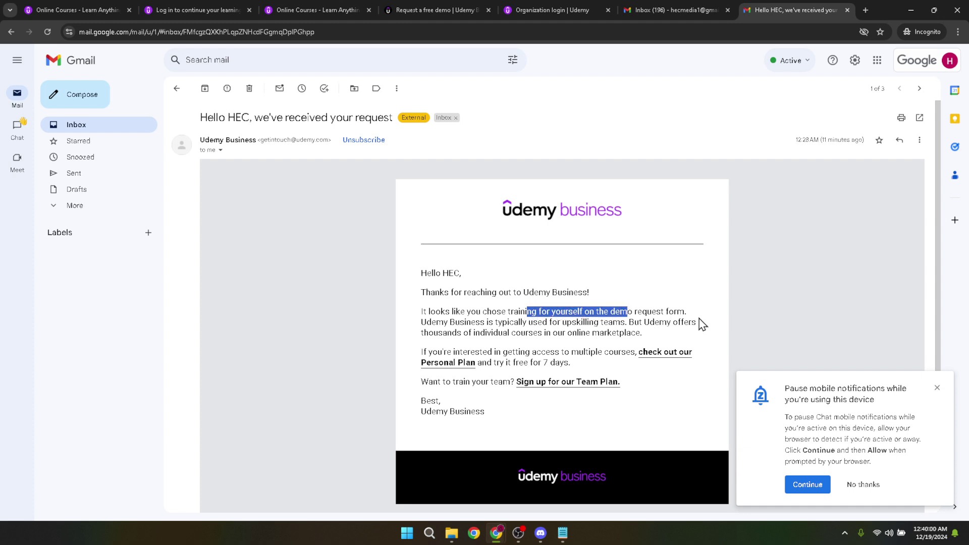
{"action": "left_click", "coordinate": [530, 315]}
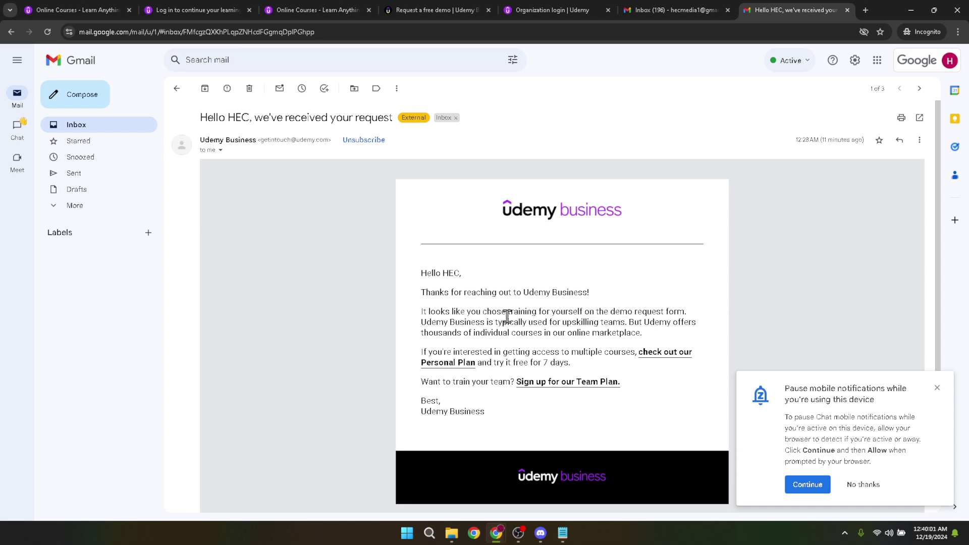
{"action": "double_click", "coordinate": [488, 322]}
{"action": "left_click_drag", "start_coordinate": [503, 320], "coordinate": [667, 338]}
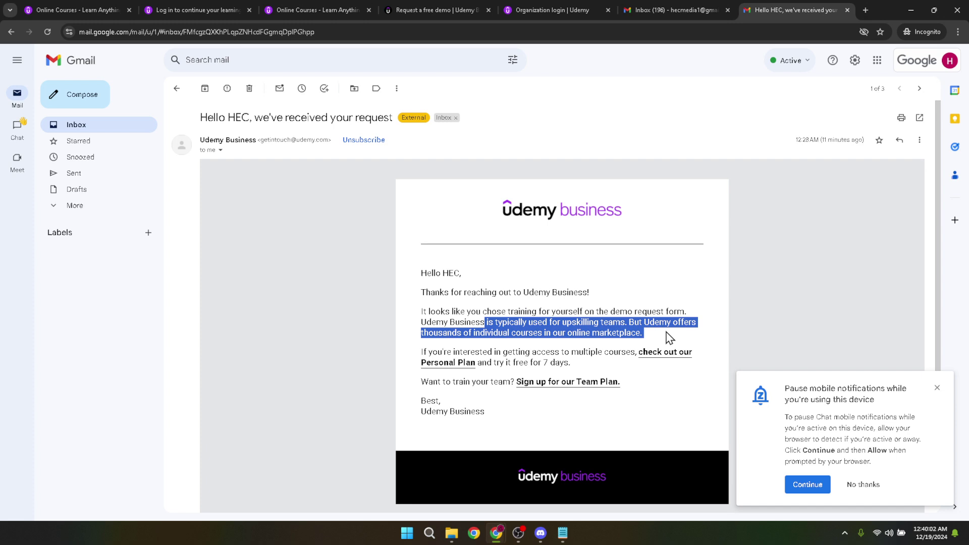
{"action": "left_click", "coordinate": [668, 337]}
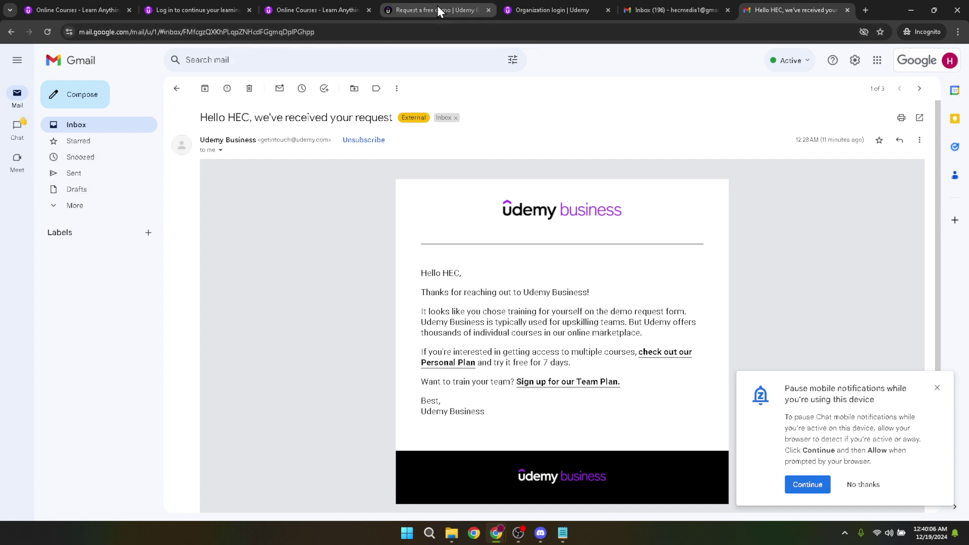
{"action": "mouse_move", "coordinate": [316, 10]}
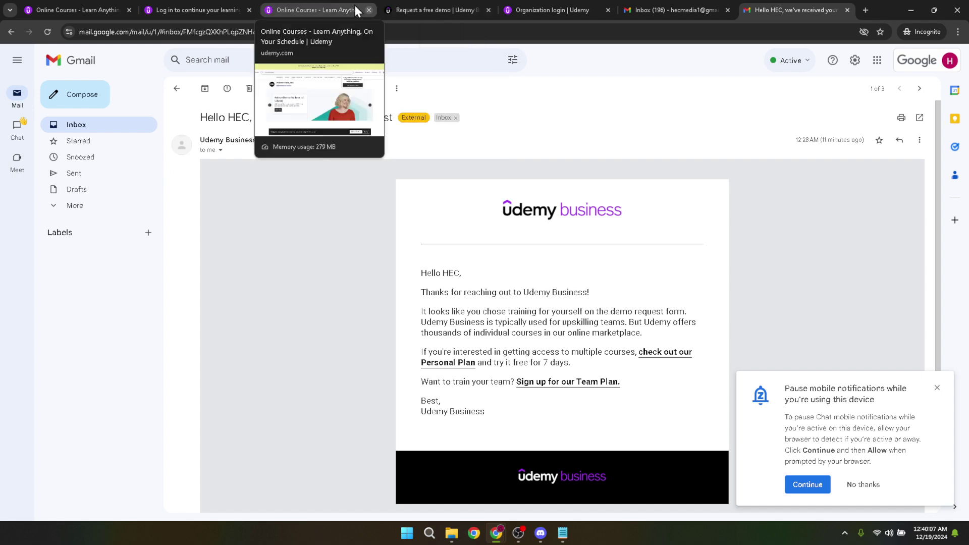
Return through the demo request tab to the Udemy home page.
{"action": "left_click", "coordinate": [403, 10]}
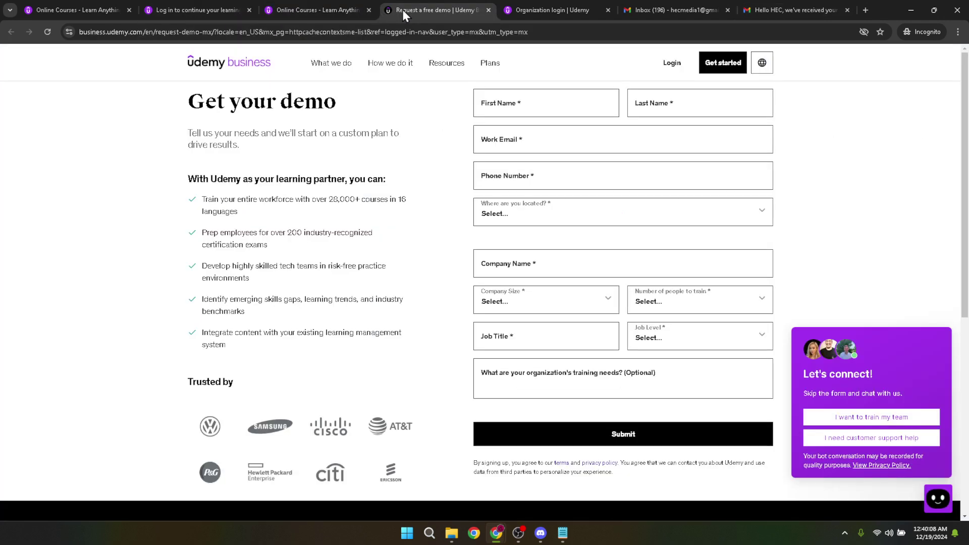
{"action": "left_click", "coordinate": [291, 5]}
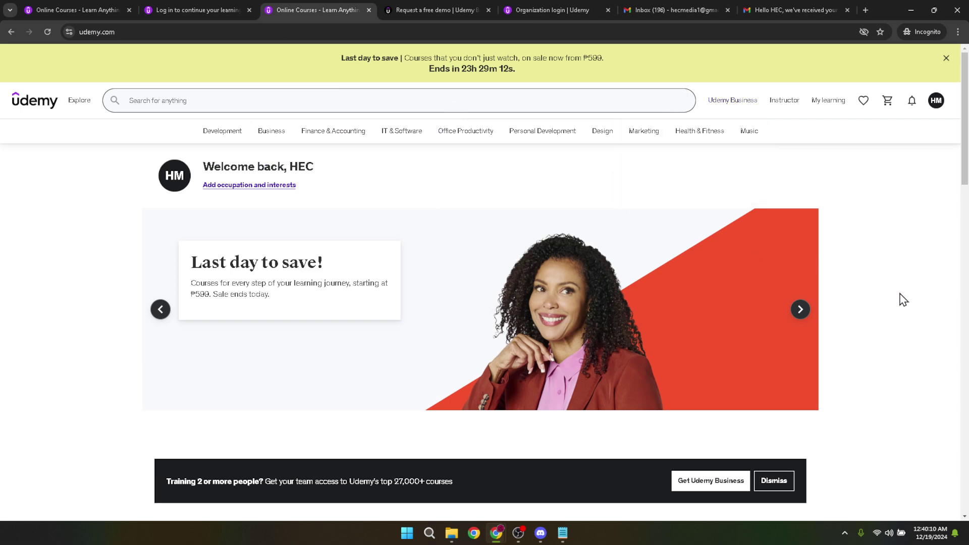
{"action": "scroll", "coordinate": [903, 300], "scroll_direction": "down", "scroll_amount": 2}
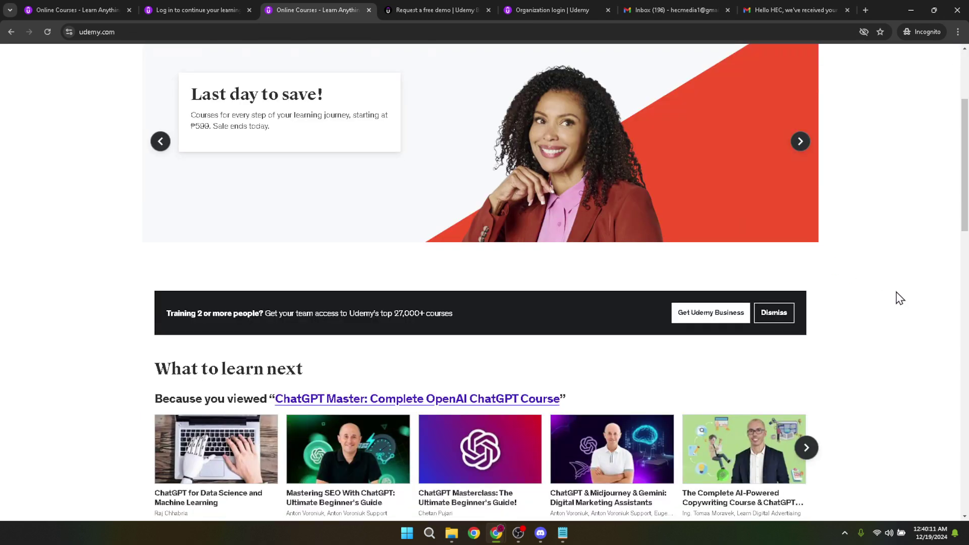